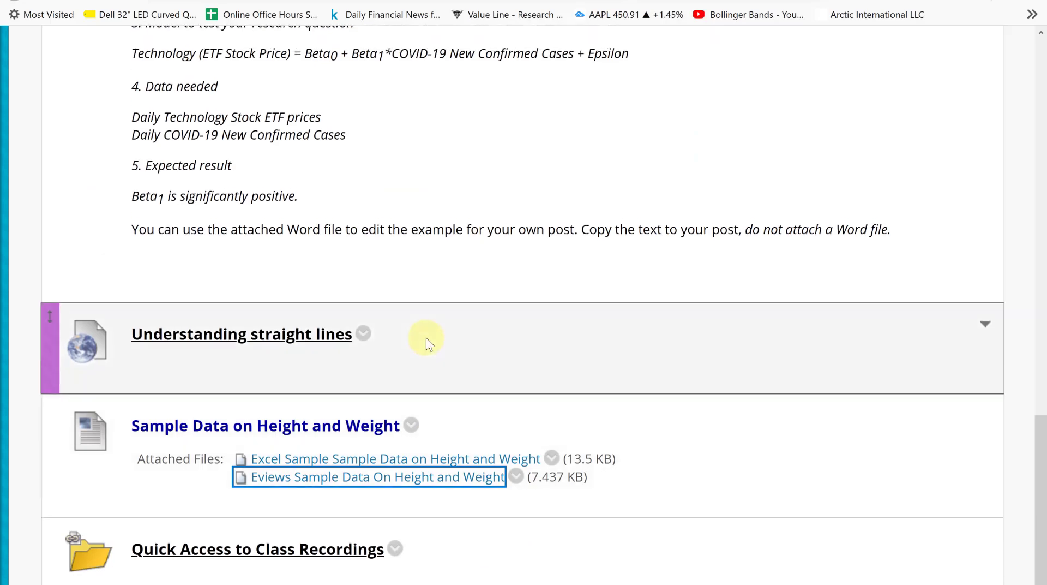
Step: Save the EViews Sample Data On Height and Weight attachment to disk and open the downloaded workfile htwt1(2).wf1 in EViews
{"action": "scroll", "coordinate": [427, 338], "scroll_direction": "down", "scroll_amount": 1}
{"action": "scroll", "coordinate": [426, 343], "scroll_direction": "down", "scroll_amount": 15}
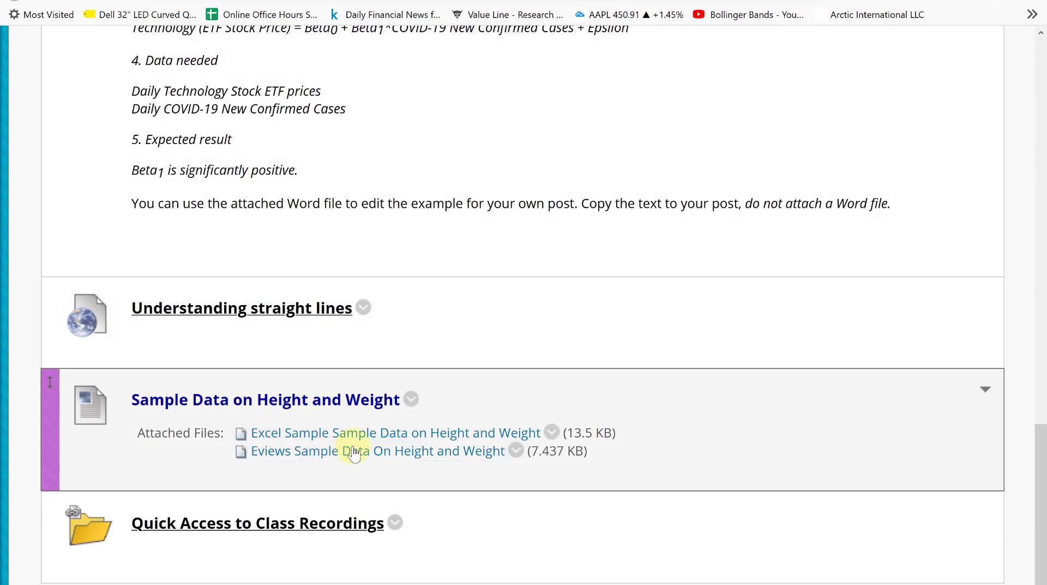
{"action": "left_click", "coordinate": [273, 468]}
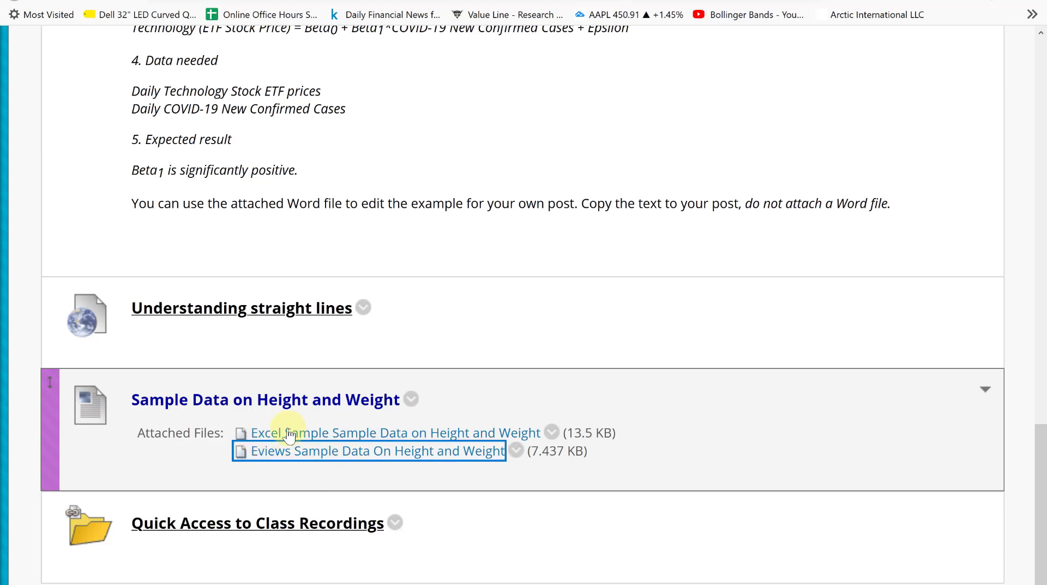
{"action": "left_click", "coordinate": [294, 460]}
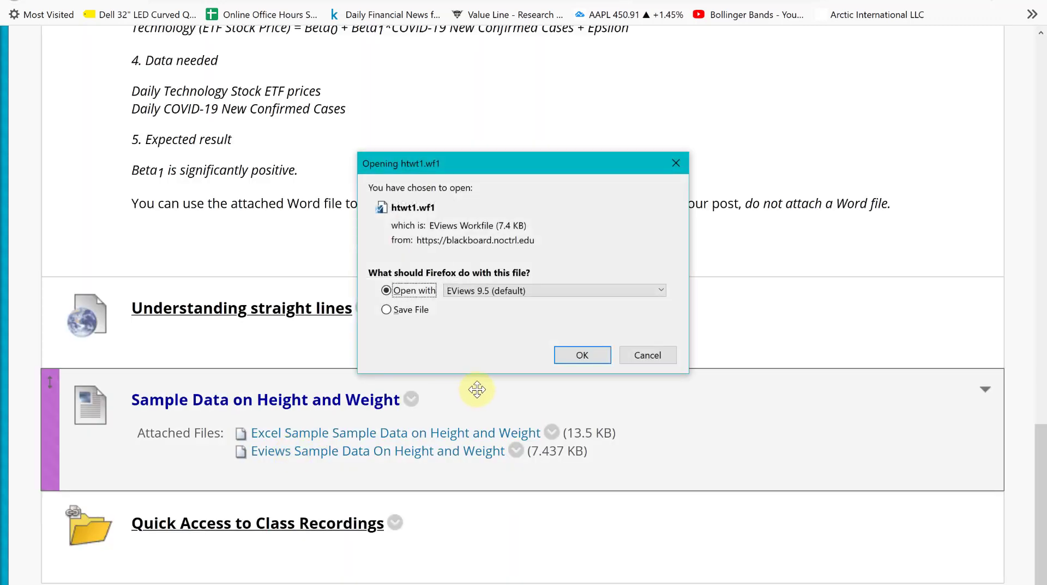
{"action": "left_click", "coordinate": [418, 310]}
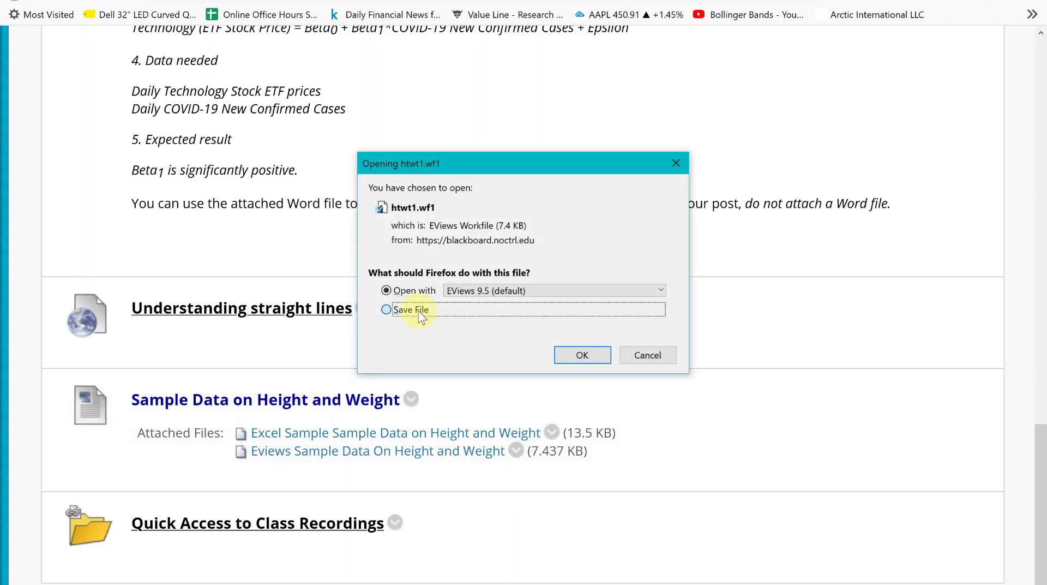
{"action": "left_click", "coordinate": [580, 354]}
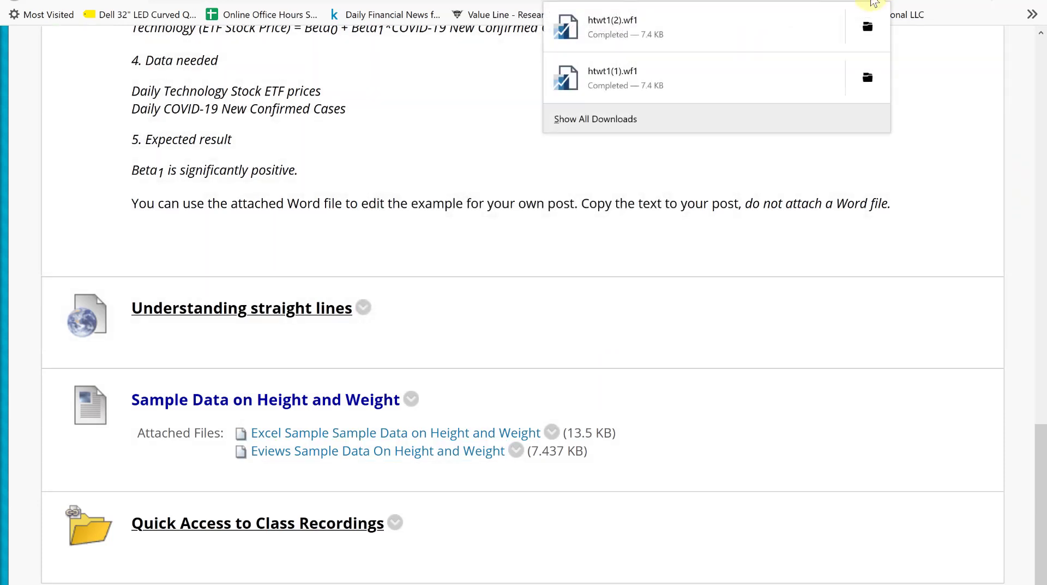
{"action": "left_click", "coordinate": [744, 50]}
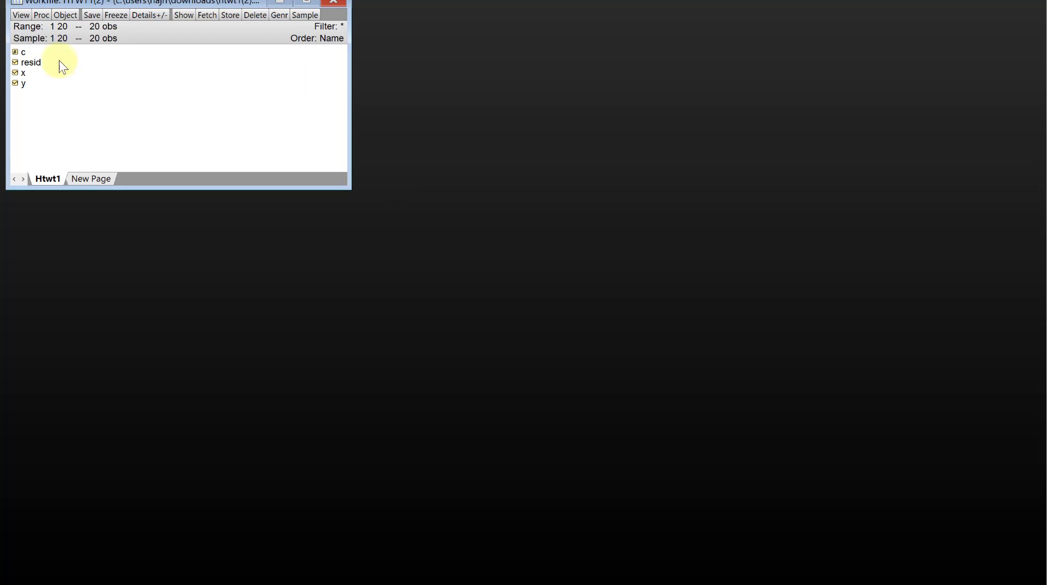
Step: Examine the coefficient vector c and the observations of series x, closing each one after viewing
{"action": "double_click", "coordinate": [26, 53]}
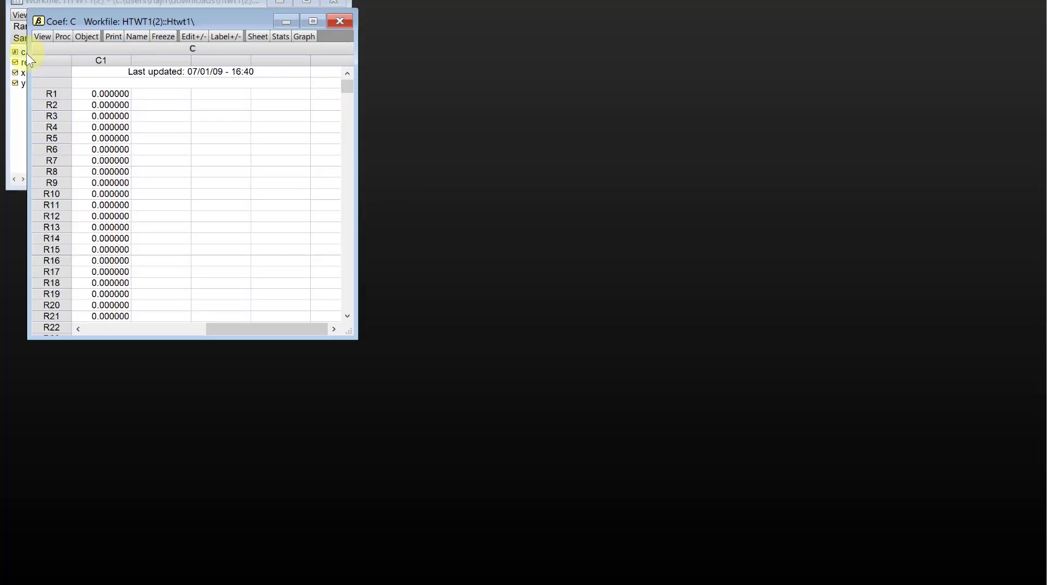
{"action": "left_click", "coordinate": [340, 21]}
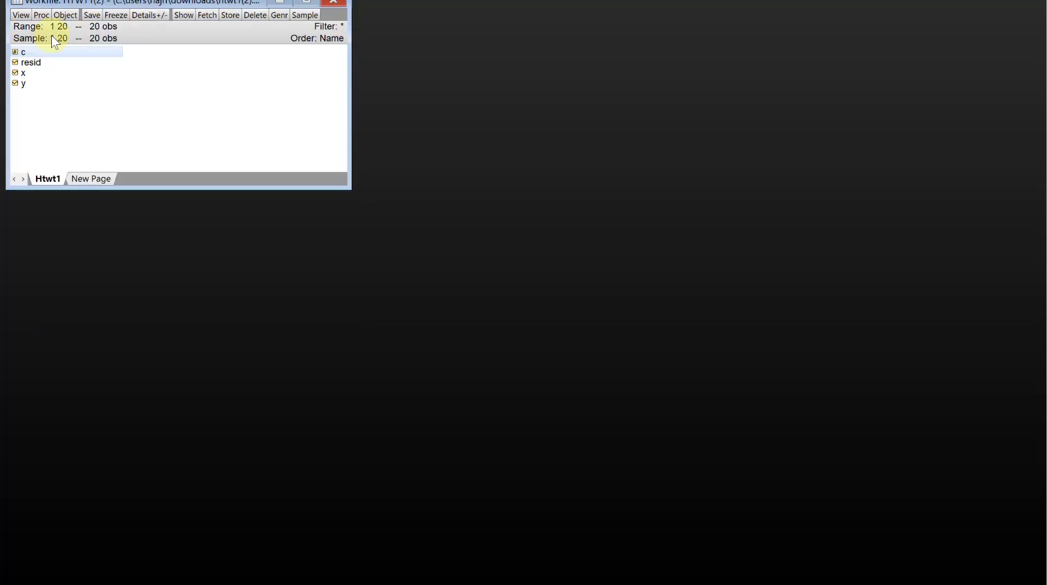
{"action": "left_click", "coordinate": [32, 73]}
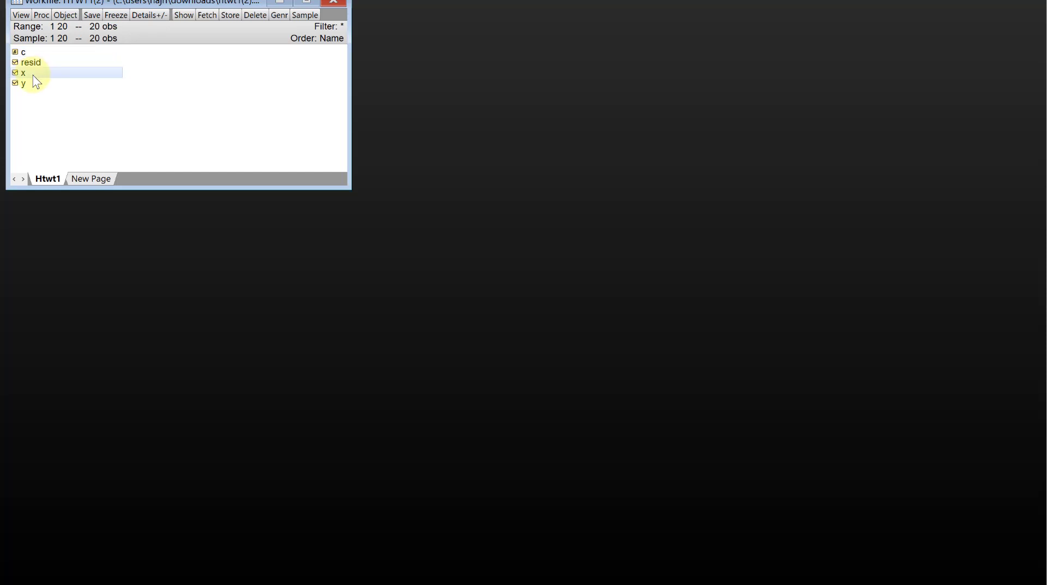
{"action": "left_click", "coordinate": [33, 85]}
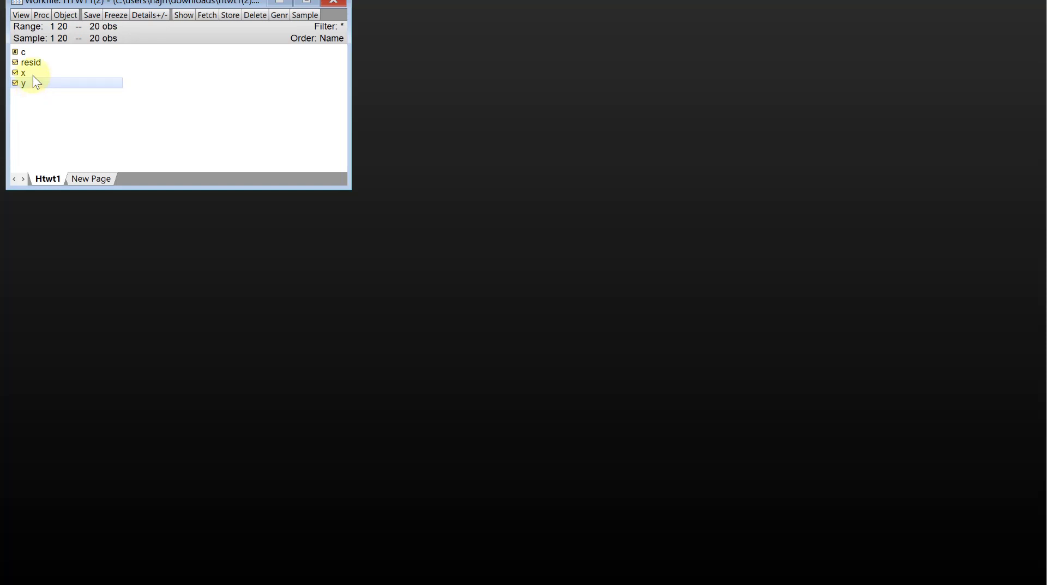
{"action": "key", "text": "Up"}
{"action": "key", "text": "Return"}
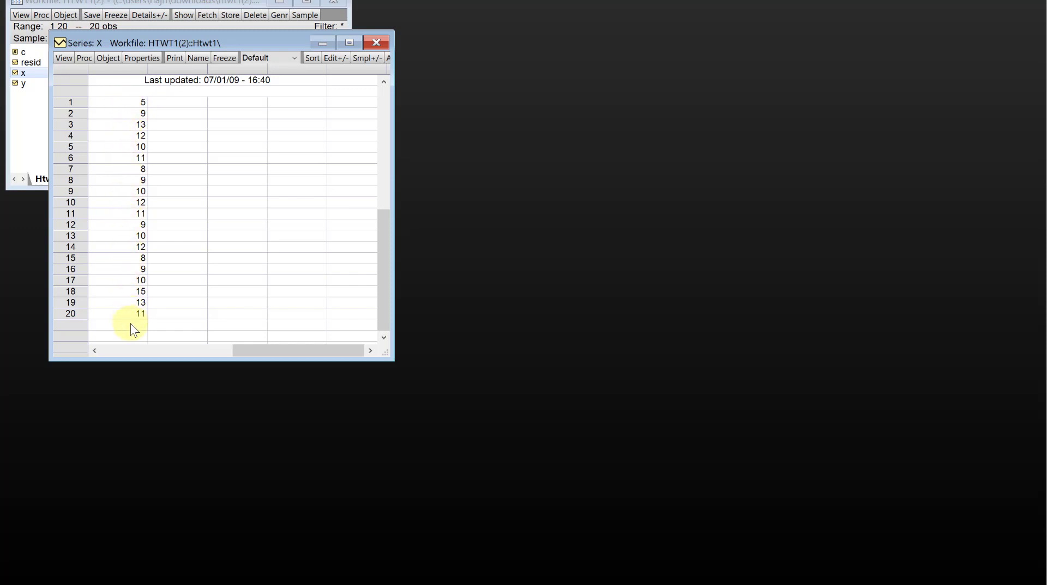
{"action": "left_click", "coordinate": [131, 105]}
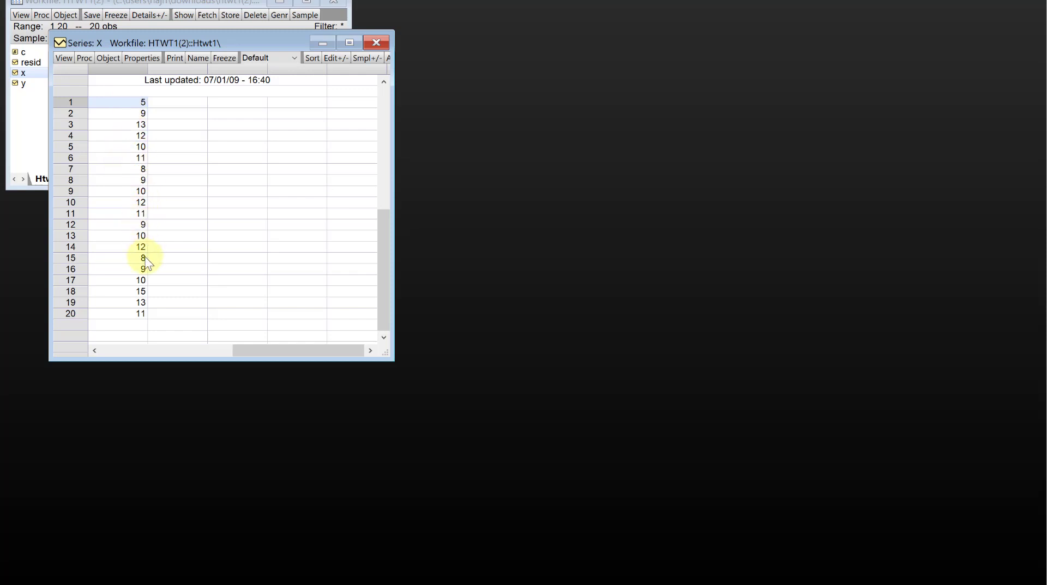
{"action": "left_click", "coordinate": [376, 42]}
Step: Examine the observations of series y and close it after viewing
{"action": "double_click", "coordinate": [91, 83]}
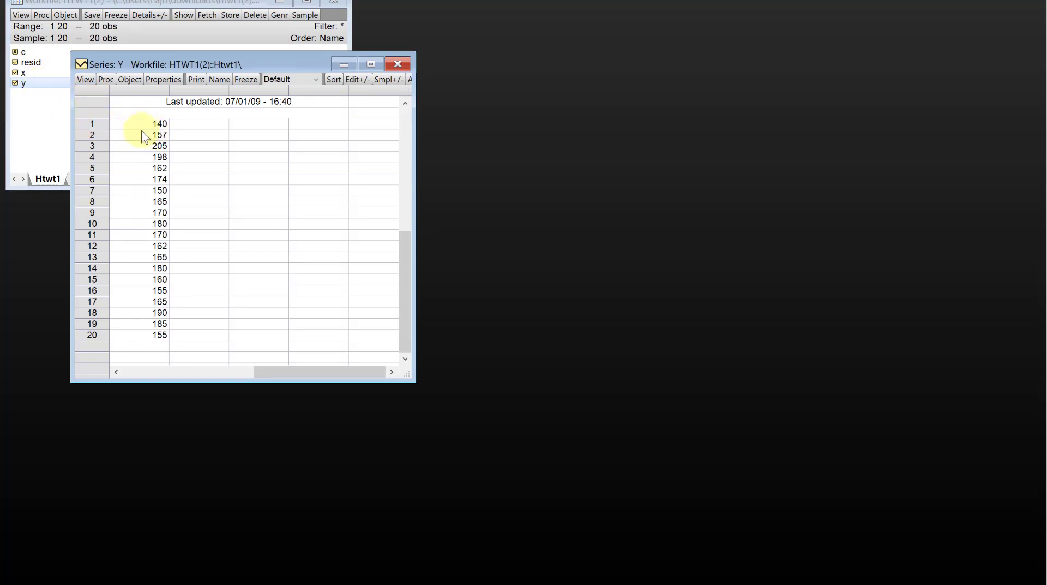
{"action": "left_click", "coordinate": [156, 122]}
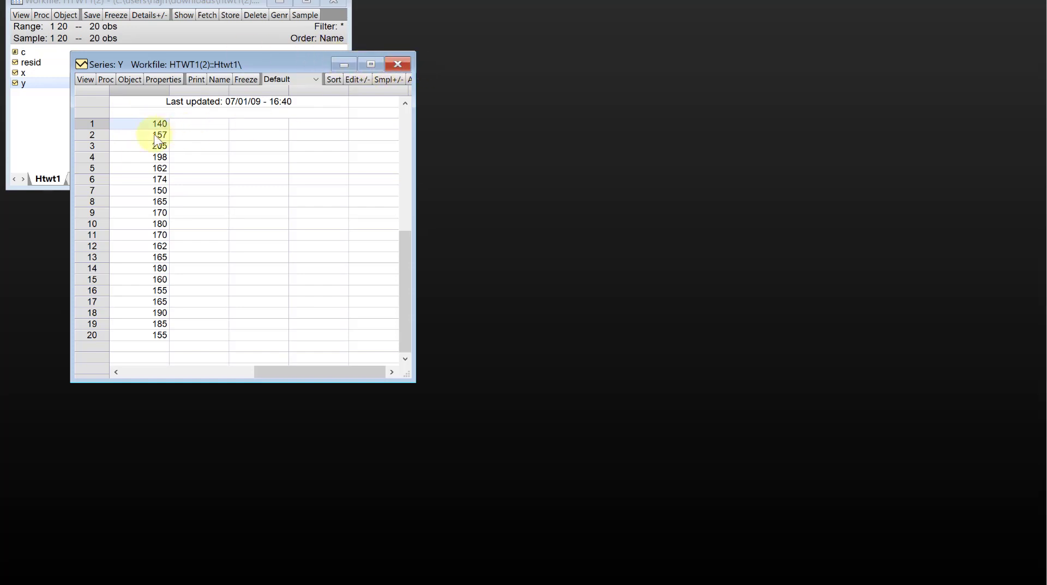
{"action": "left_click", "coordinate": [398, 65]}
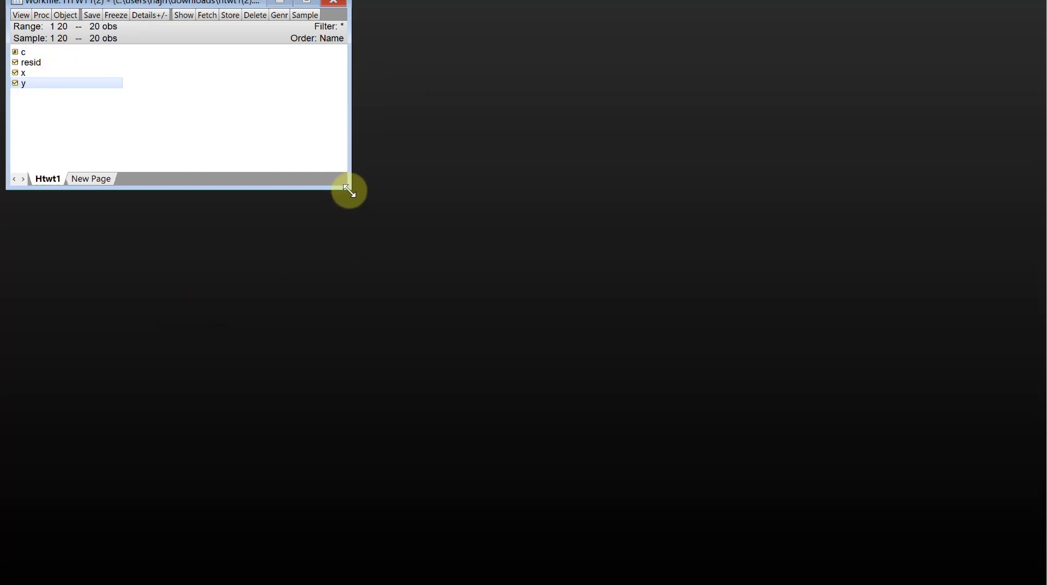
Step: Estimate a least squares equation with the specification "y c x" over sample 1 20, and enlarge the results window
{"action": "left_click_drag", "start_coordinate": [348, 189], "coordinate": [461, 329]}
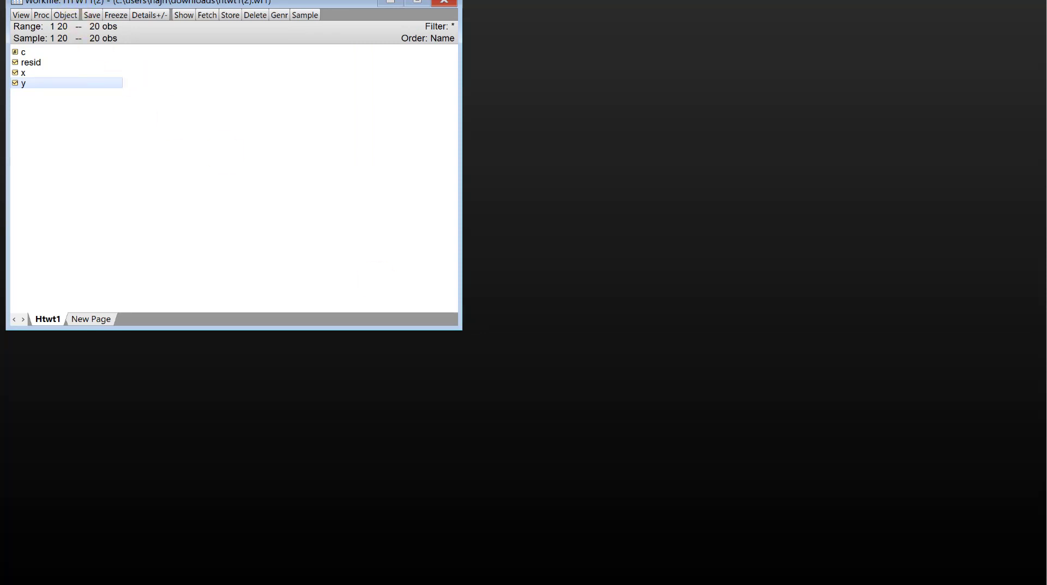
{"action": "left_click", "coordinate": [128, 0]}
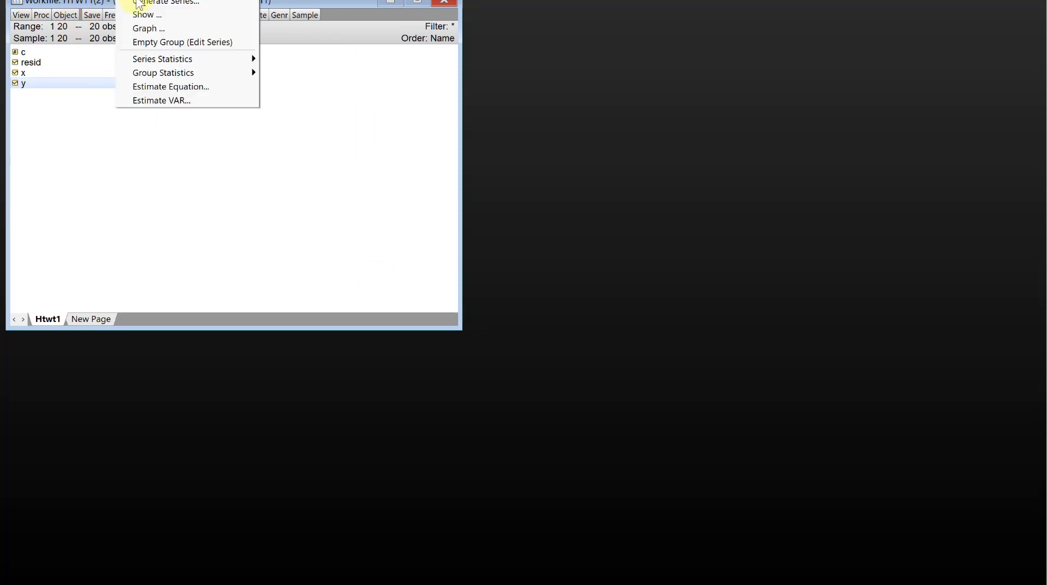
{"action": "left_click", "coordinate": [166, 87]}
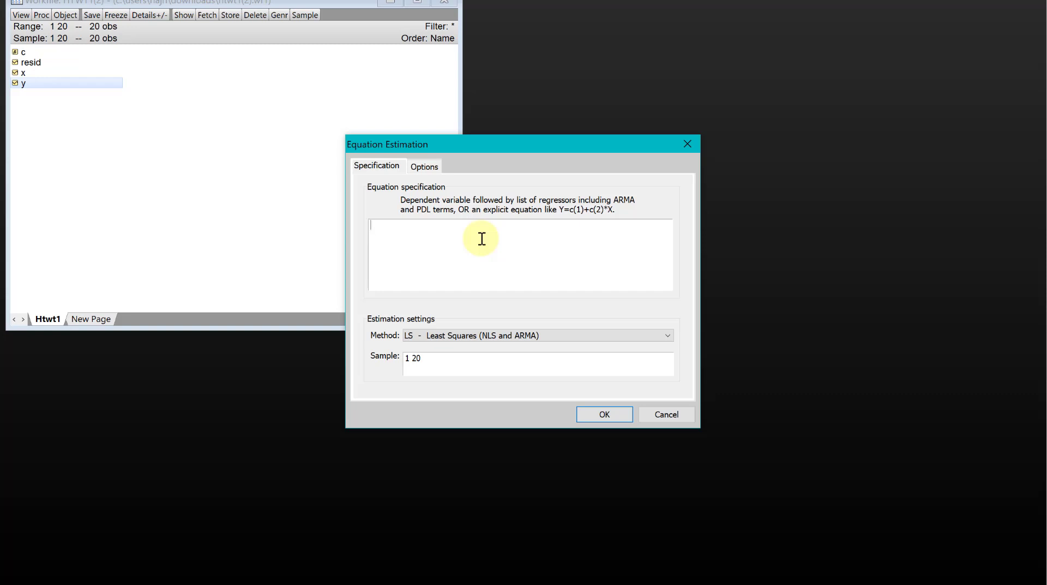
{"action": "type", "text": "y"}
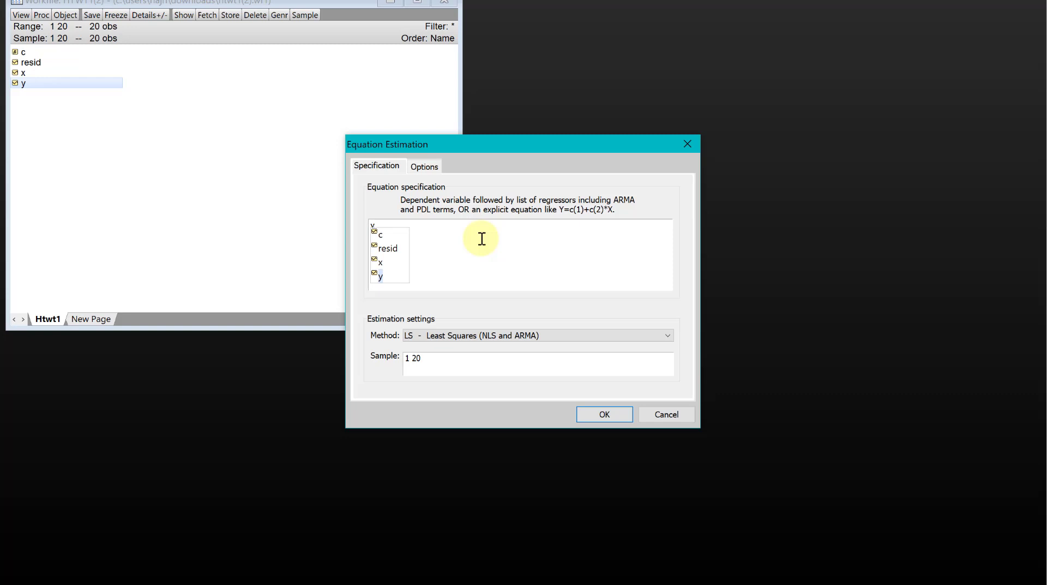
{"action": "left_click", "coordinate": [381, 276]}
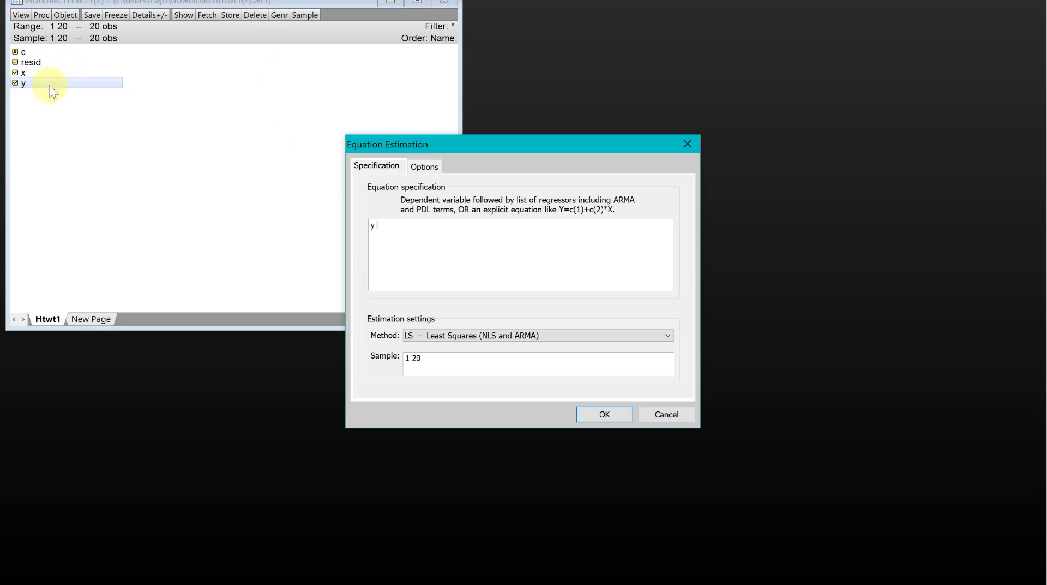
{"action": "type", "text": "c"}
{"action": "left_click", "coordinate": [63, 73]}
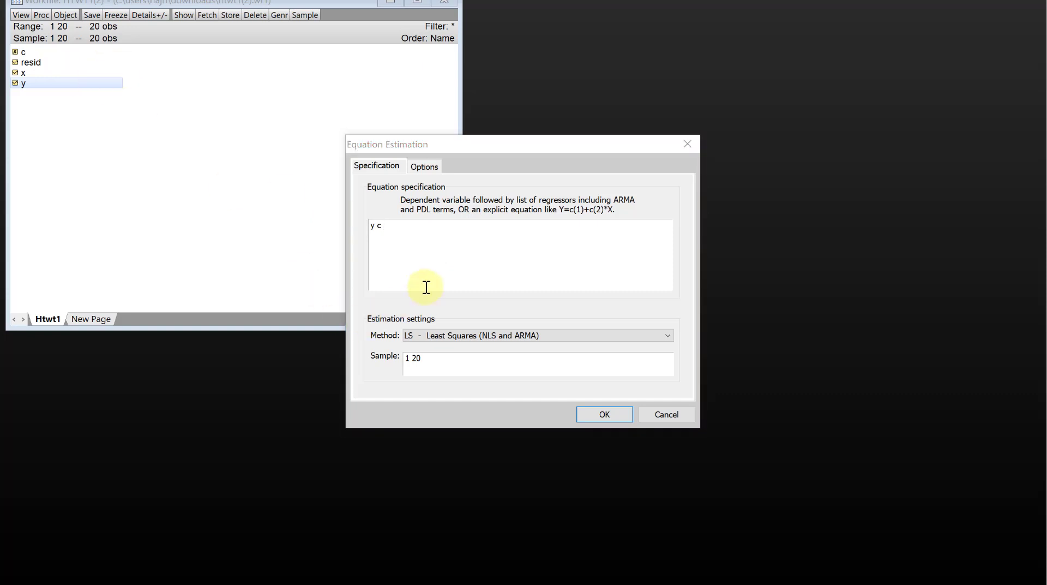
{"action": "left_click", "coordinate": [413, 240]}
{"action": "type", "text": "x"}
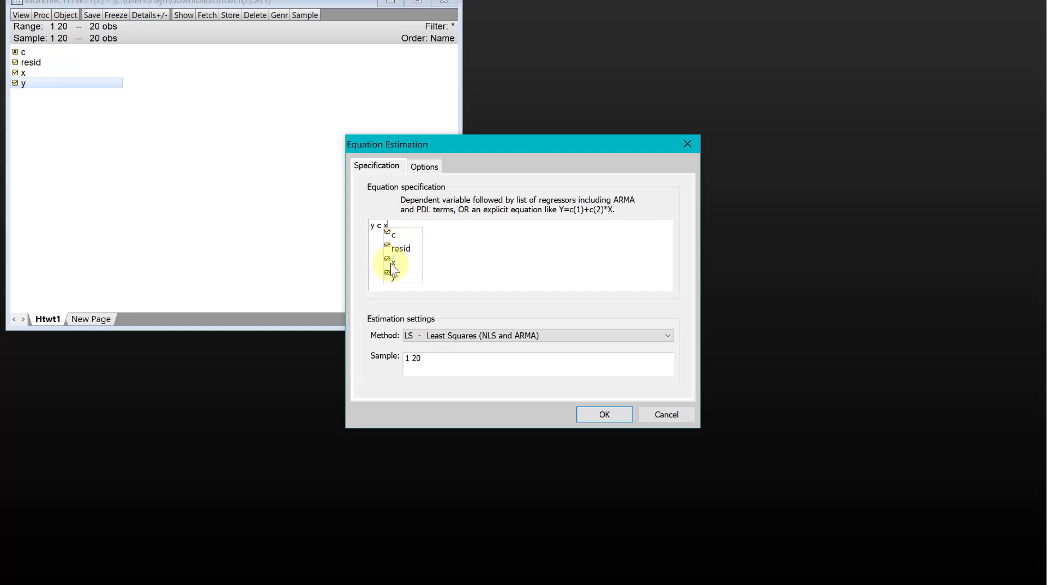
{"action": "double_click", "coordinate": [391, 261]}
{"action": "left_click", "coordinate": [596, 415]}
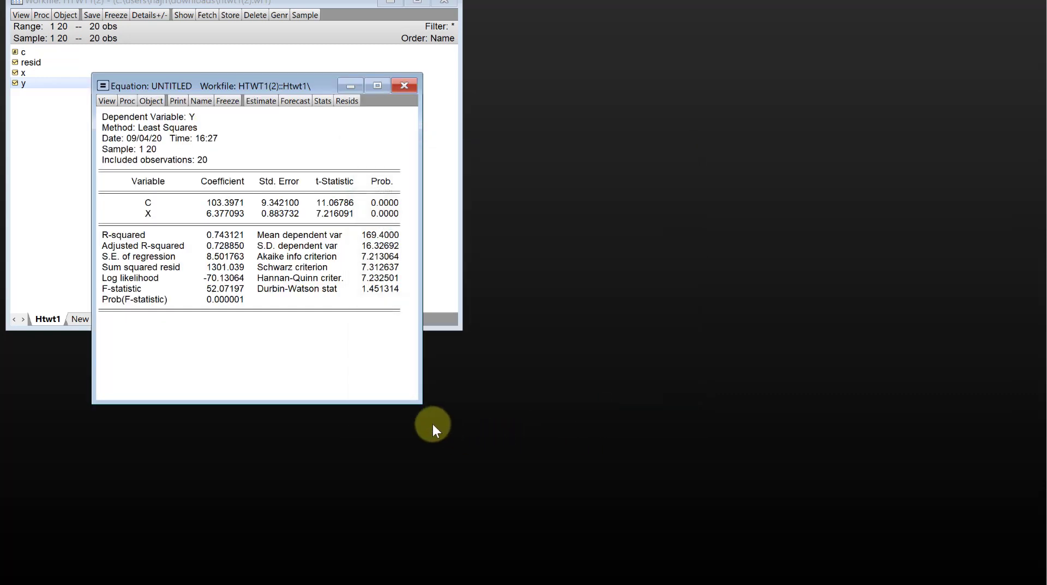
{"action": "left_click_drag", "start_coordinate": [419, 403], "coordinate": [720, 432]}
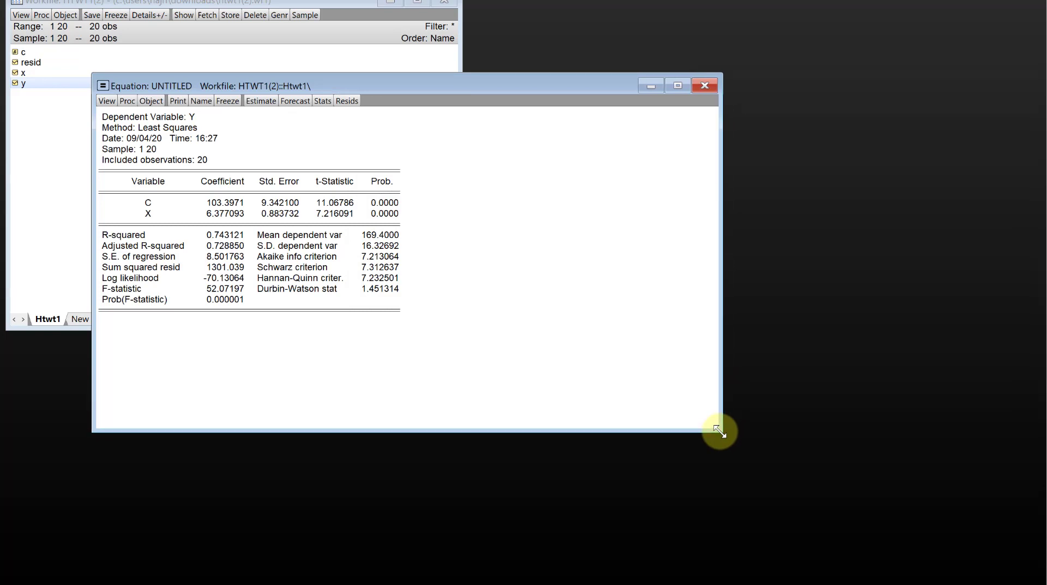